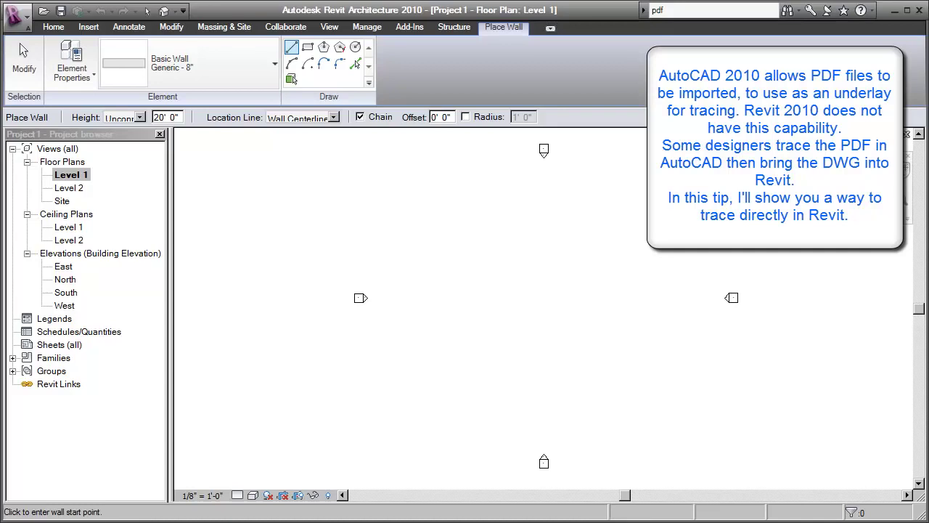
Bring Adobe Reader forward, showing sheet 1.4 of the CAO_ARCH080402BID_SET_D1_A1.1-A5.4.pdf set
key(alt+Tab)
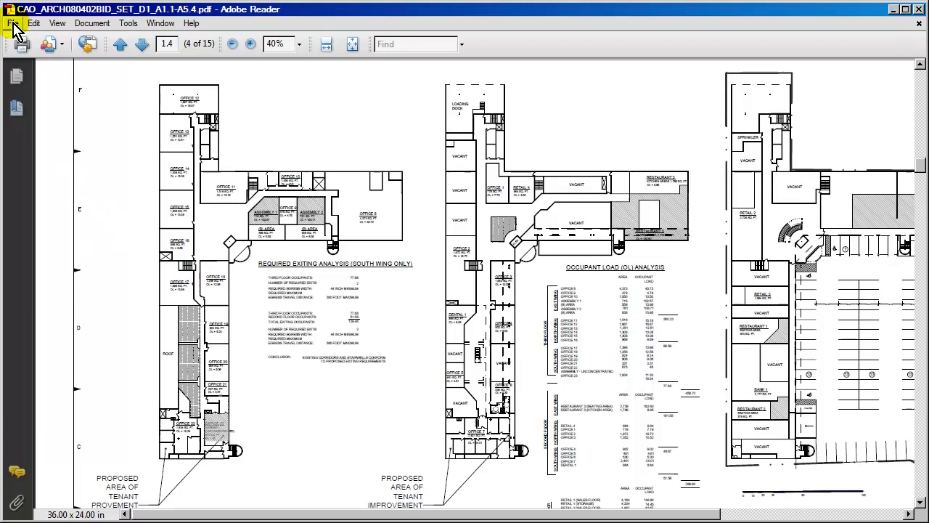
Open Adobe Reader's Print dialog and choose SnagIt 8 as the printer
click(14, 26)
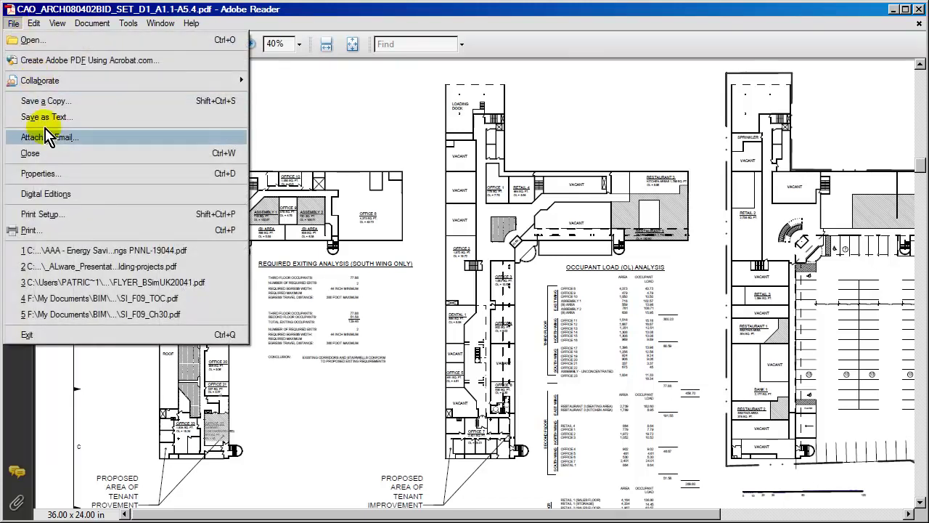
click(38, 230)
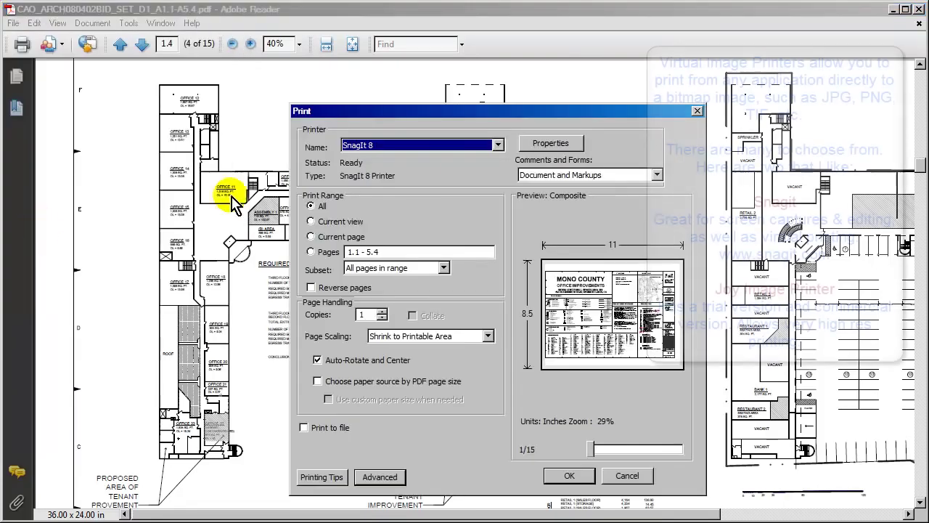
click(498, 146)
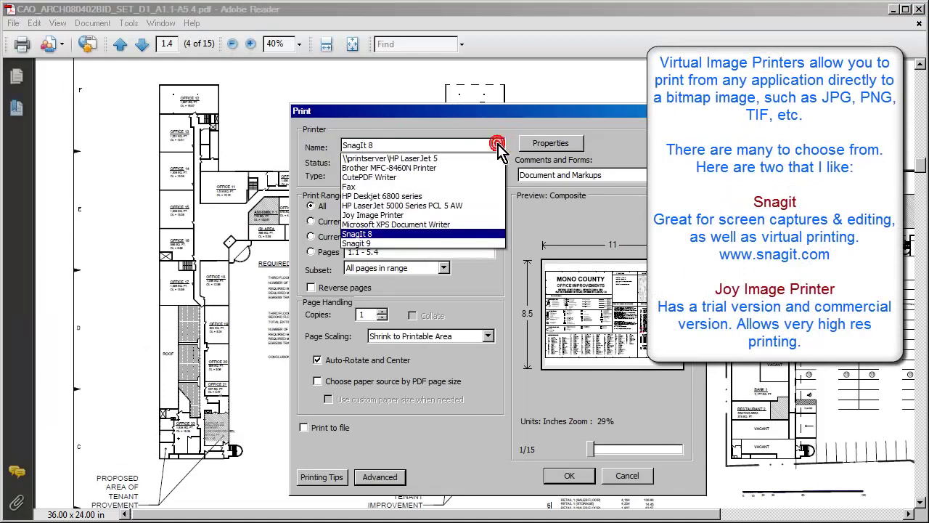
click(380, 234)
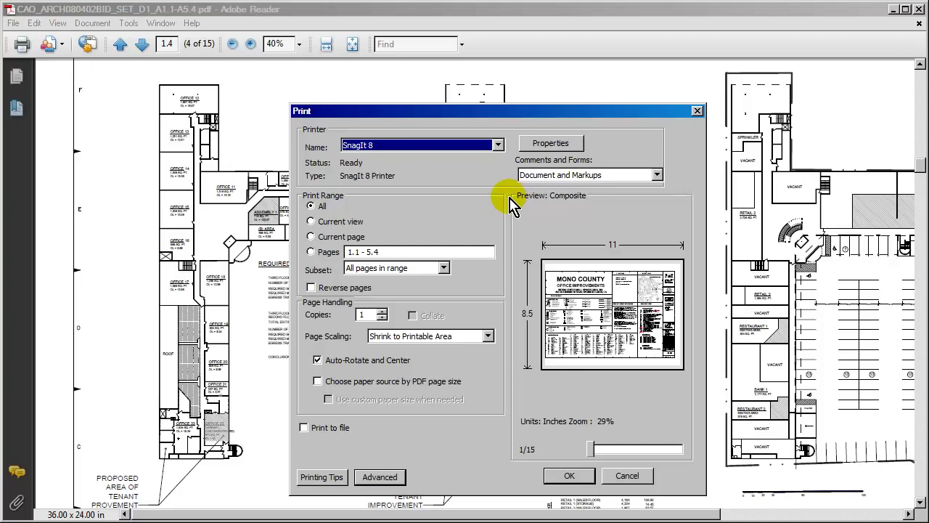
Set SnagIt 8's print quality to 600 x 600 dpi and print only the current page
click(550, 145)
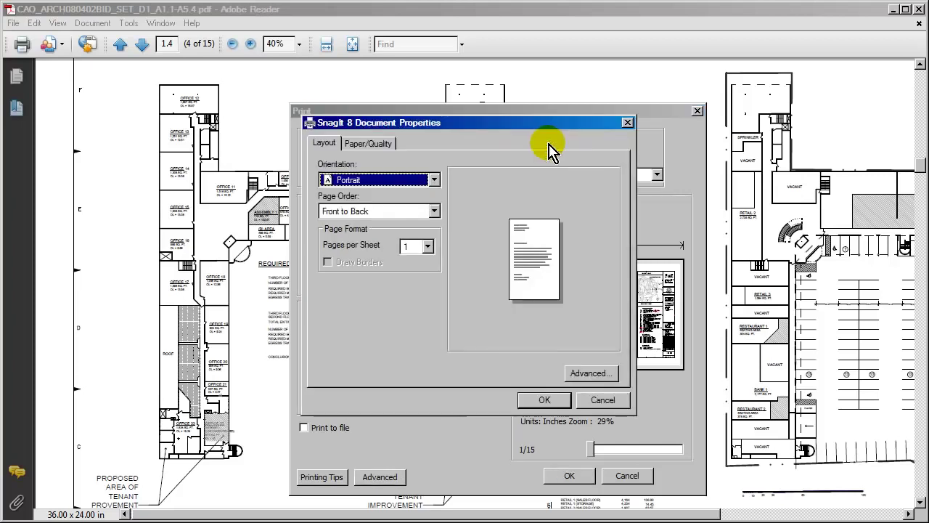
click(588, 371)
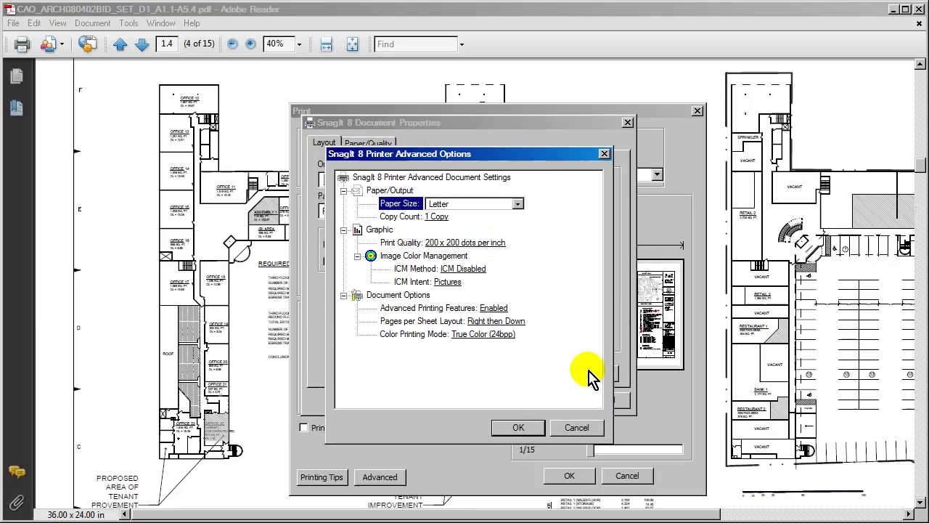
click(494, 242)
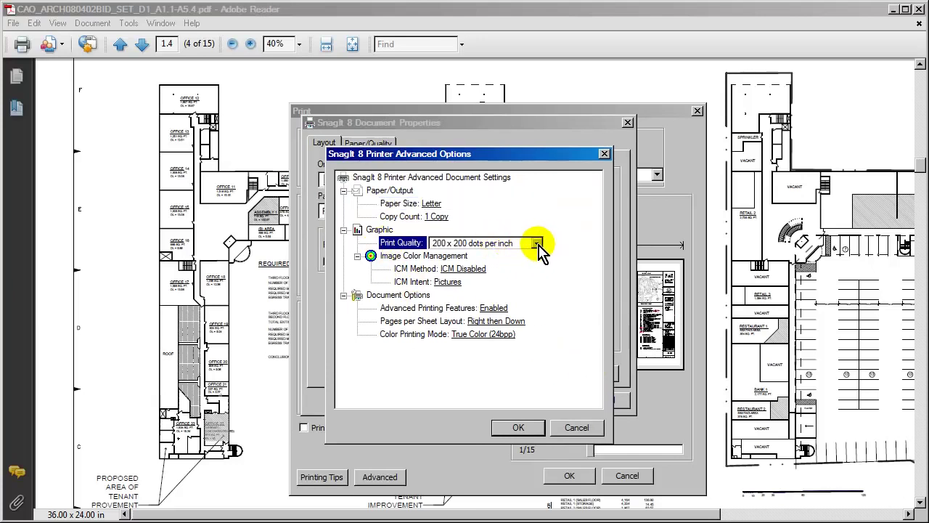
click(537, 245)
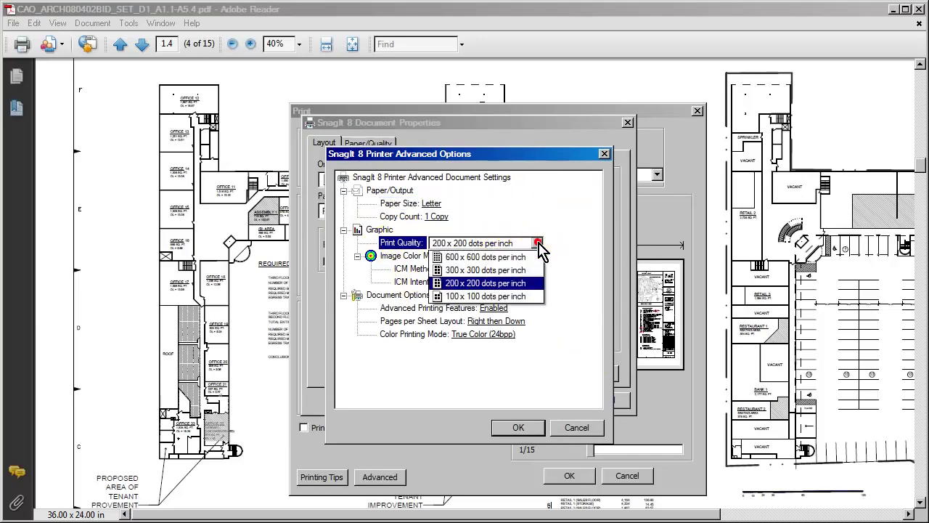
click(496, 258)
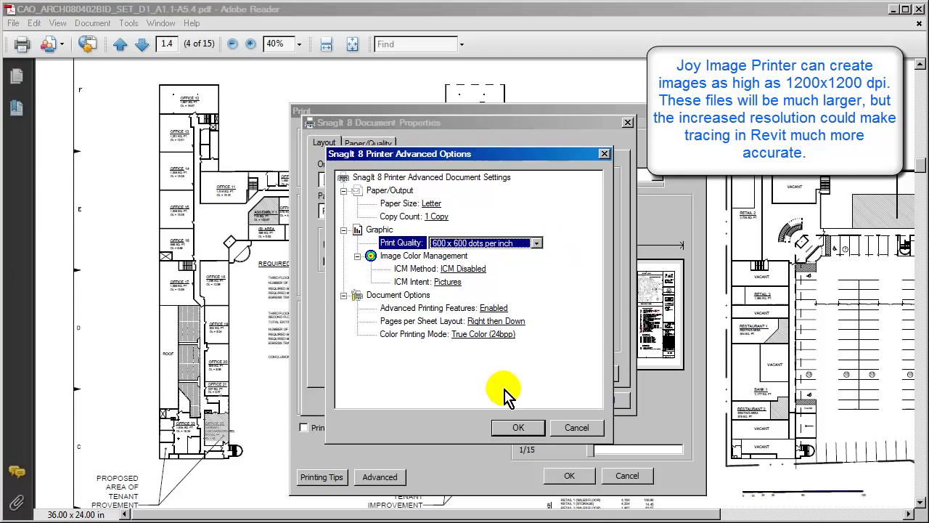
click(518, 426)
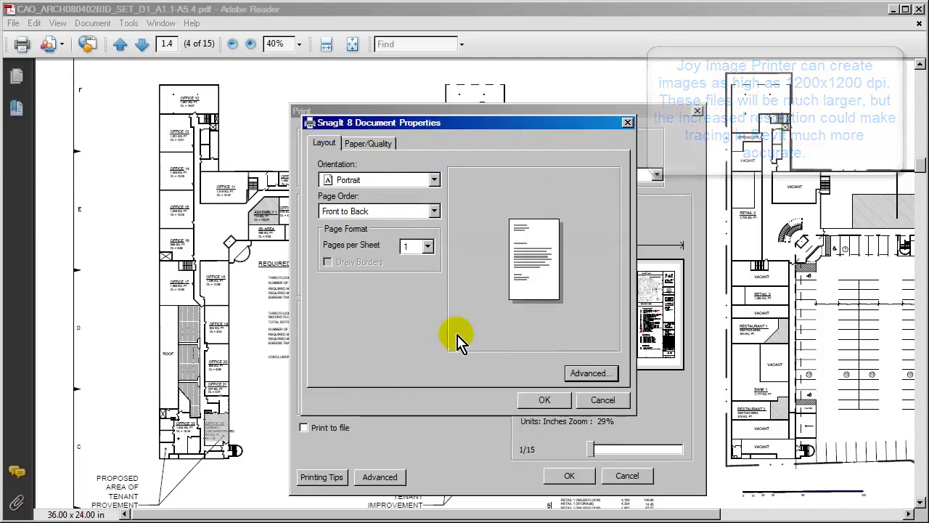
click(544, 400)
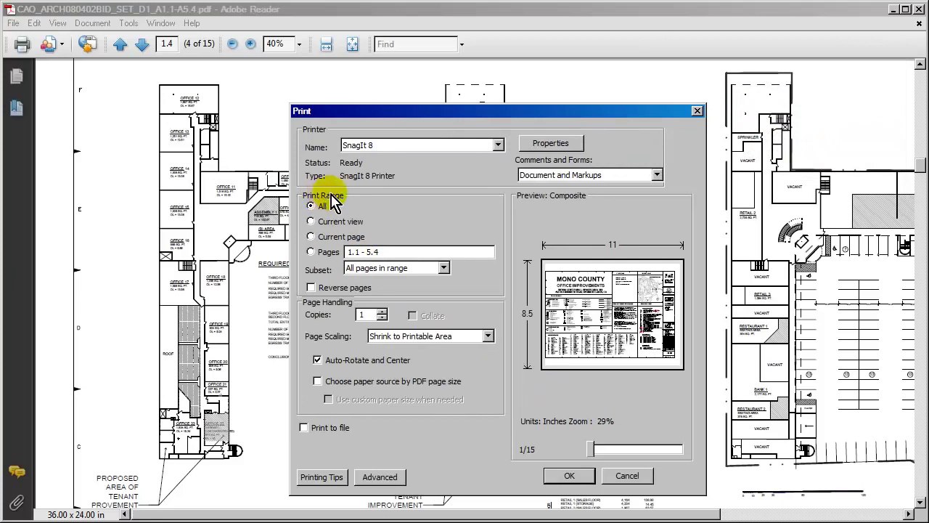
click(312, 238)
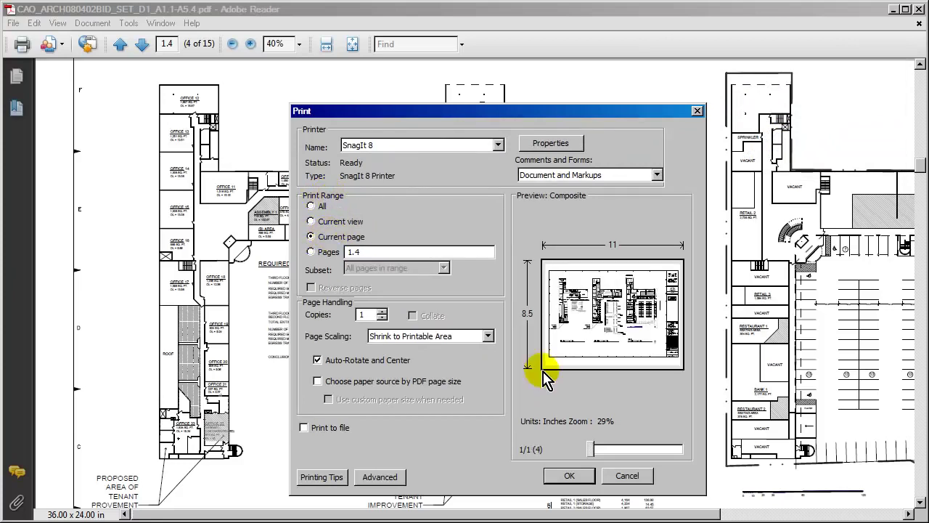
click(566, 477)
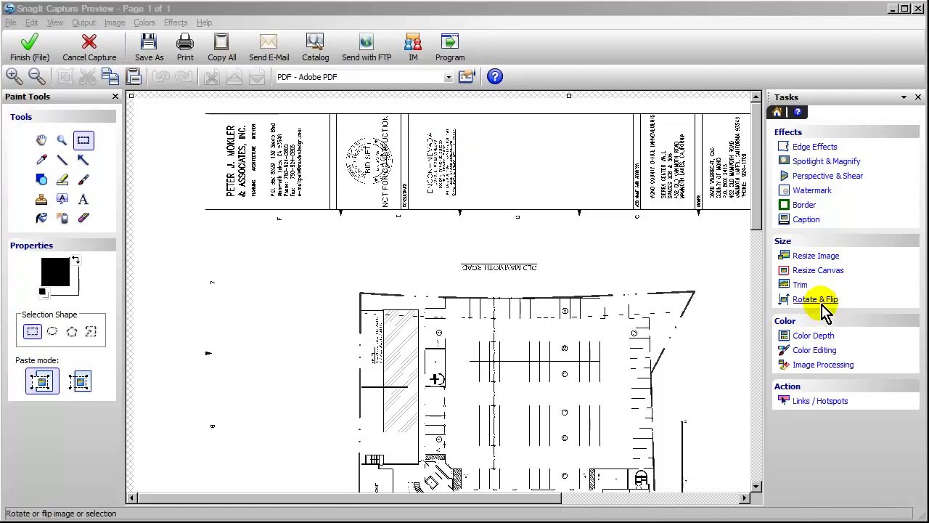
Rotate the capture 90° to 6480x4800 and marquee-select the left floor plan
click(809, 300)
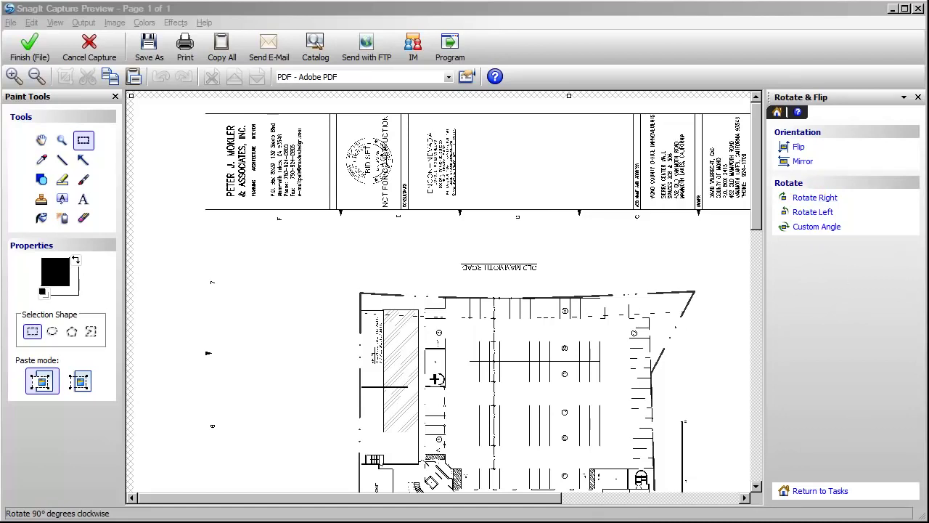
click(83, 142)
drag(221, 97, 539, 484)
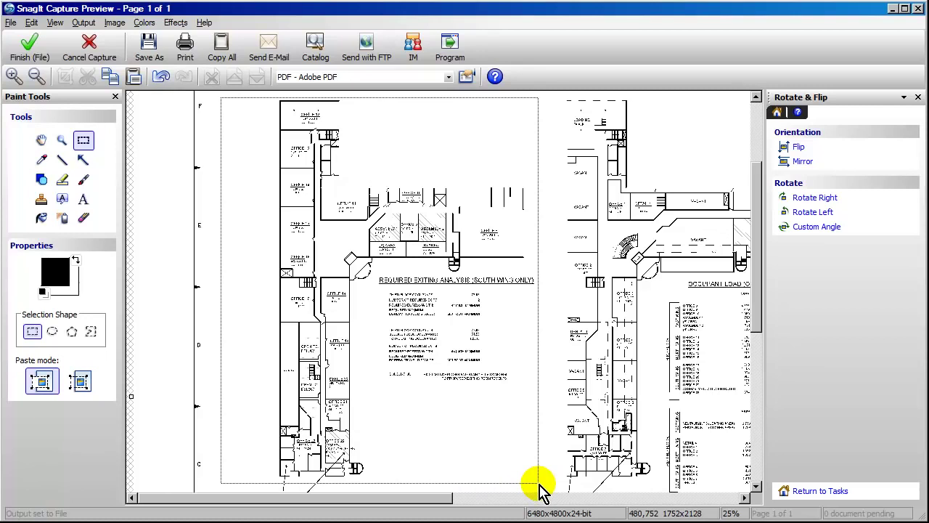
drag(539, 484, 538, 485)
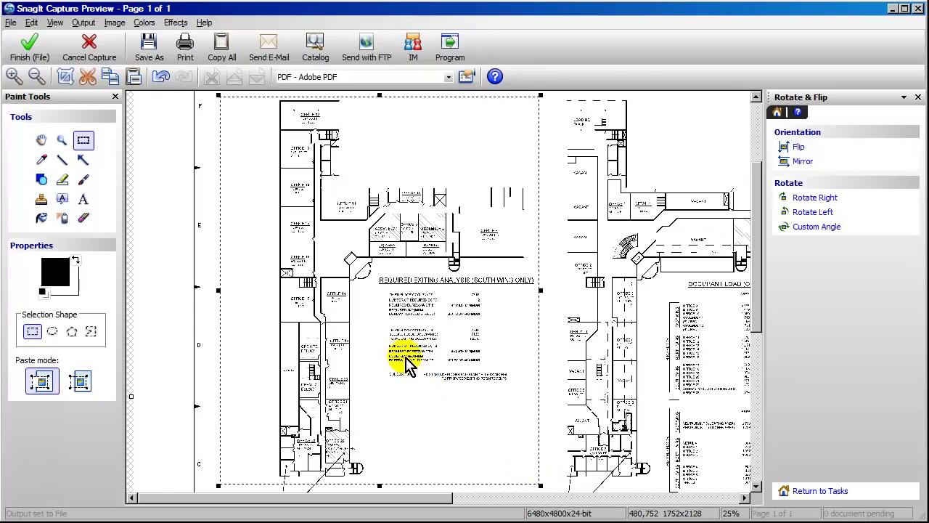
Save the selection as the PNG 'Floor - 1 Final' and return to Revit
click(11, 23)
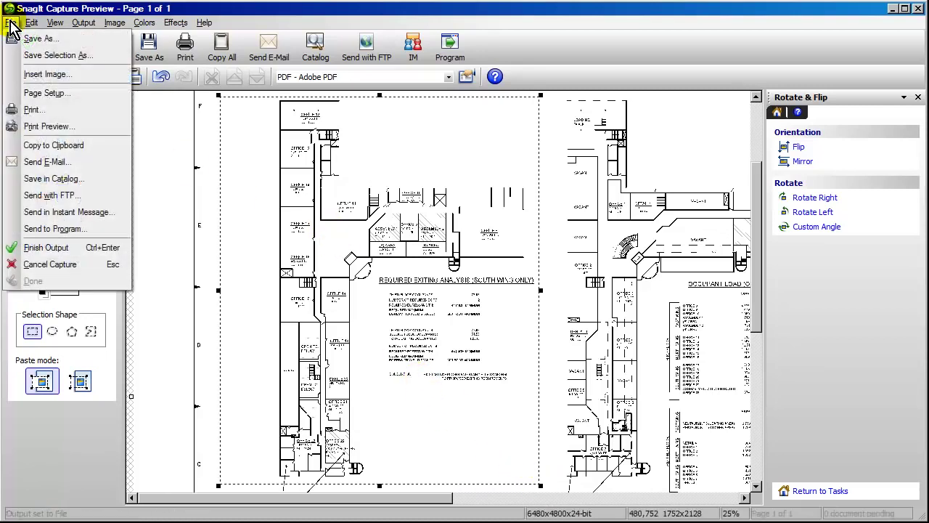
click(48, 55)
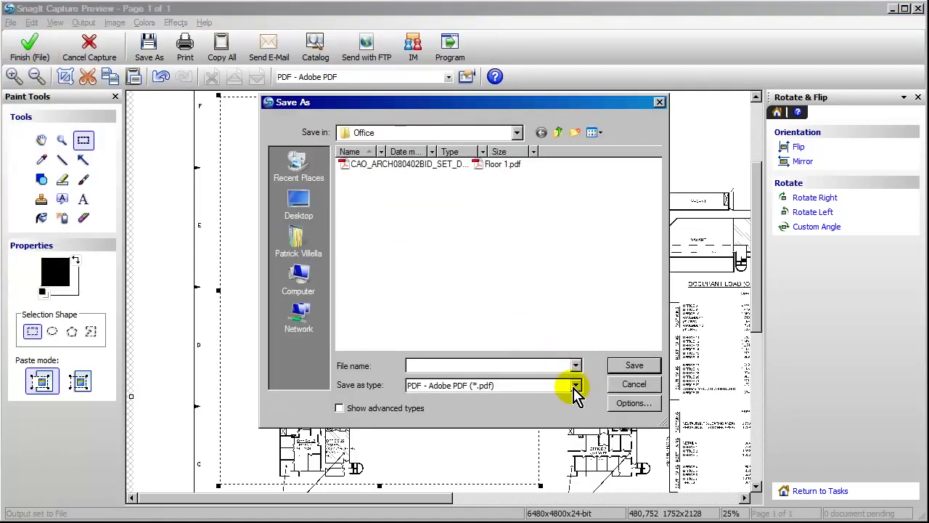
click(576, 384)
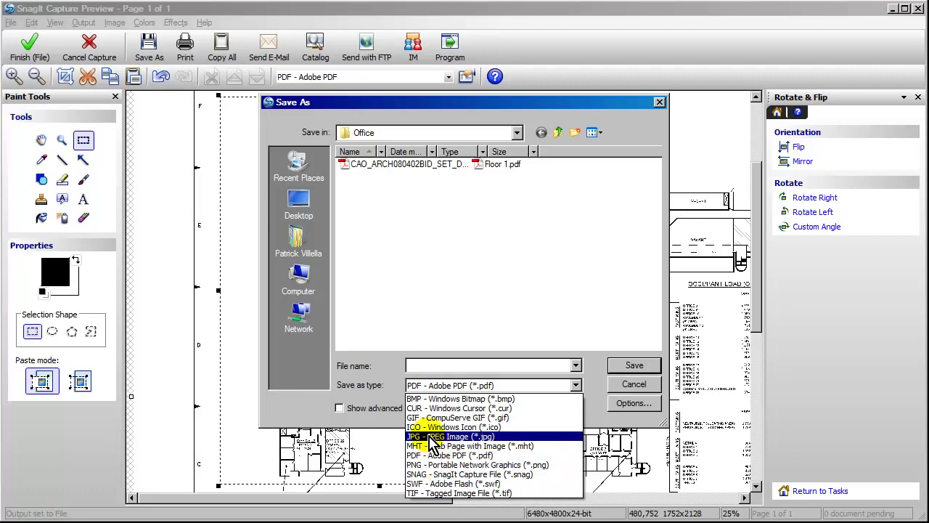
click(438, 464)
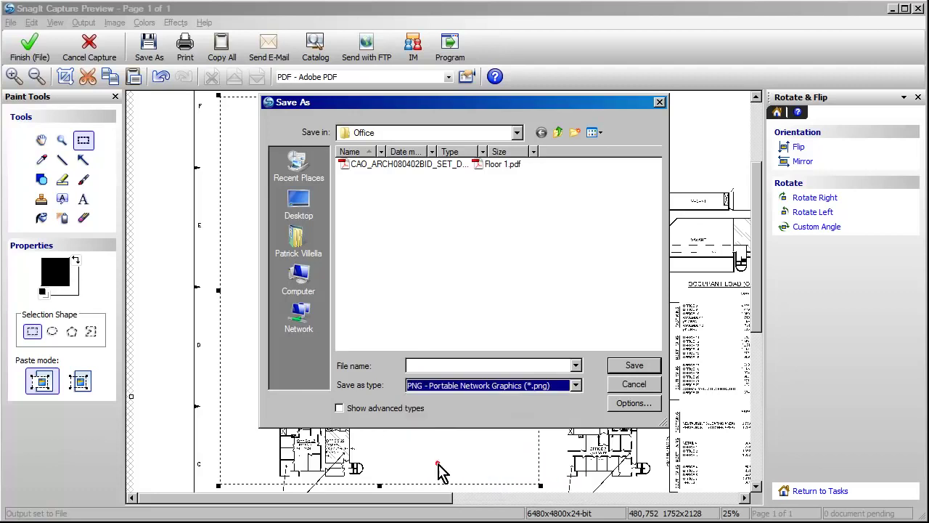
click(625, 366)
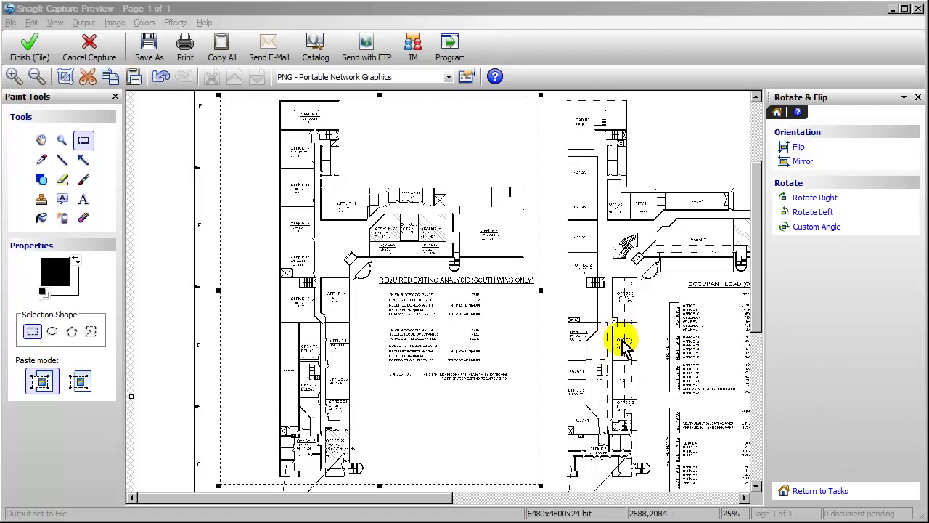
key(alt+Tab)
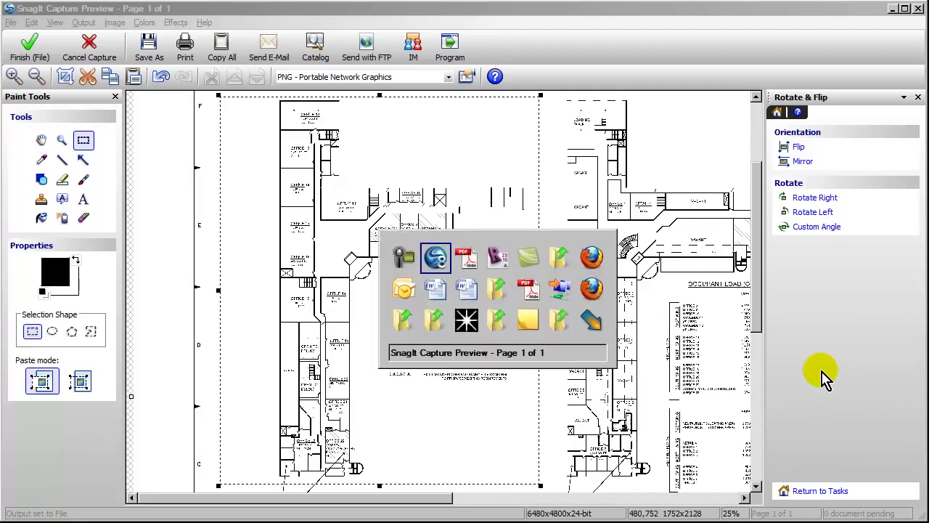
Import Floor - 1 Final.png as a raster image and place it in the Level 1 plan
key(alt+Tab)
key(alt+Tab)
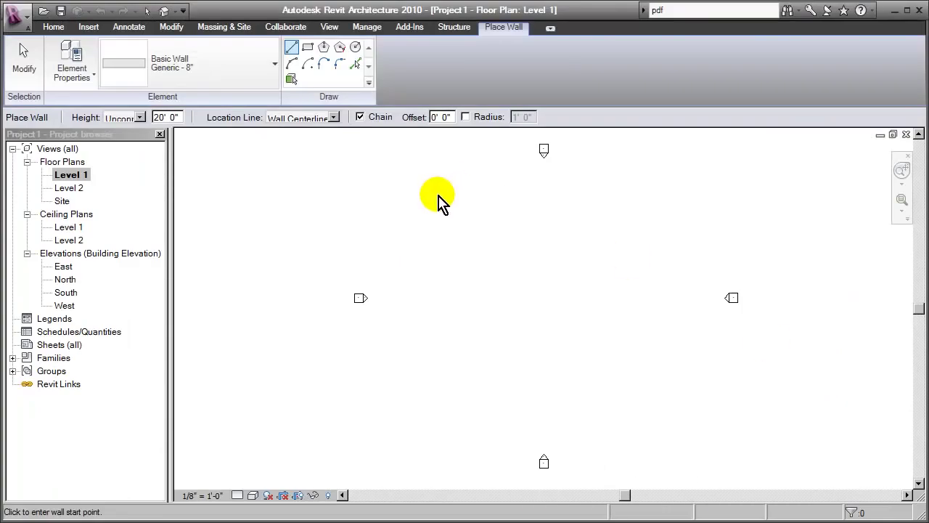
click(89, 29)
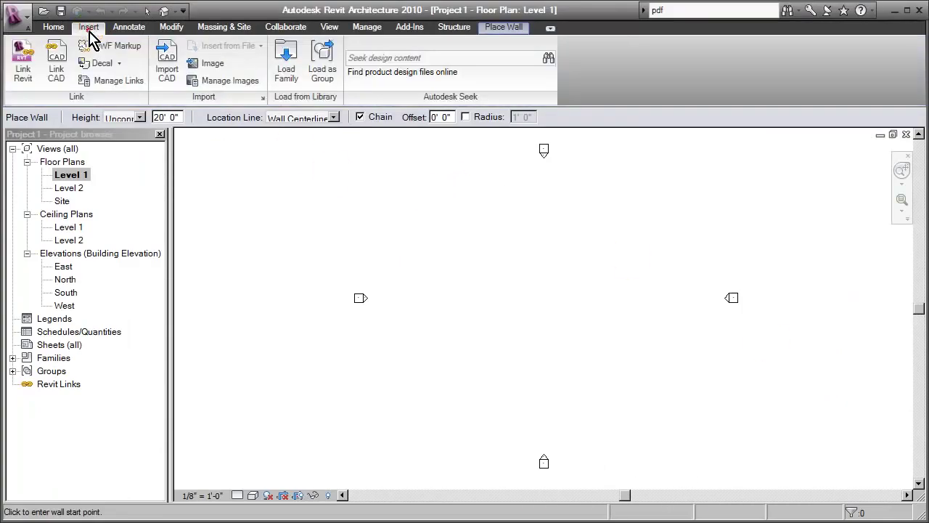
click(213, 64)
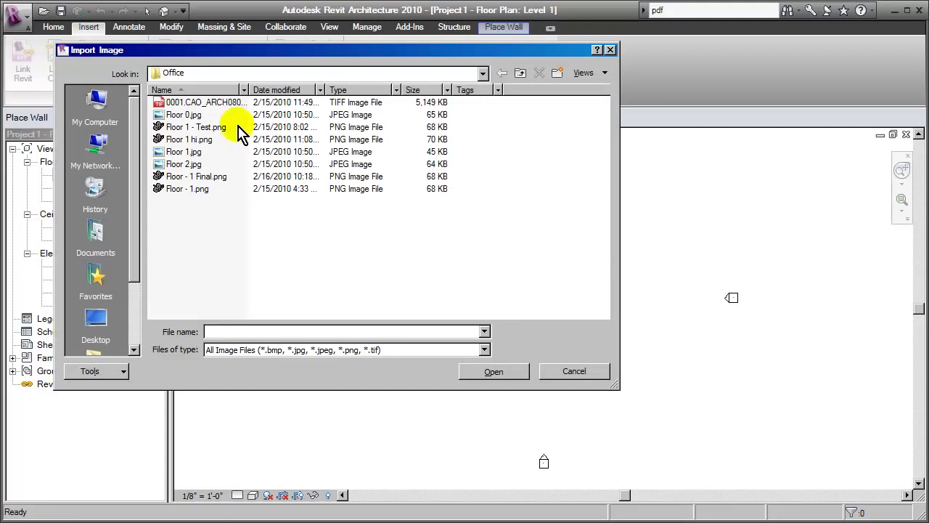
drag(235, 51, 318, 71)
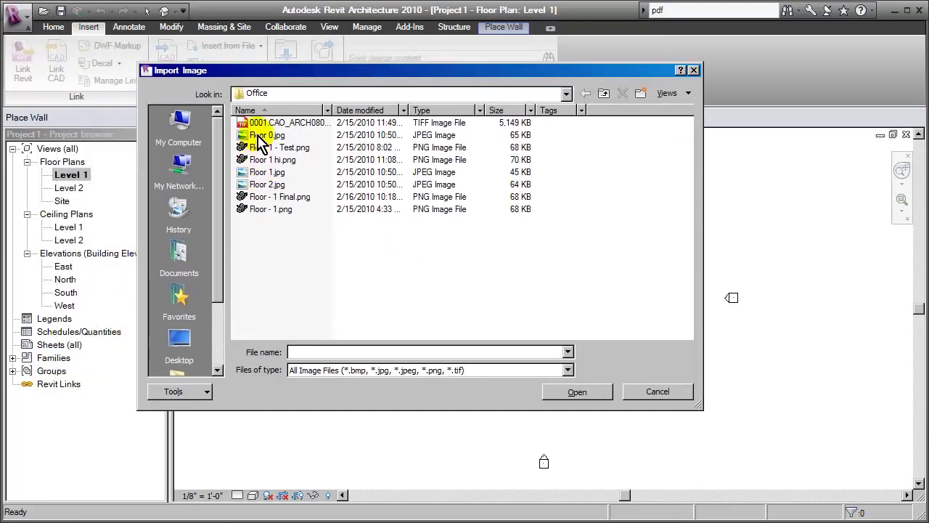
click(269, 196)
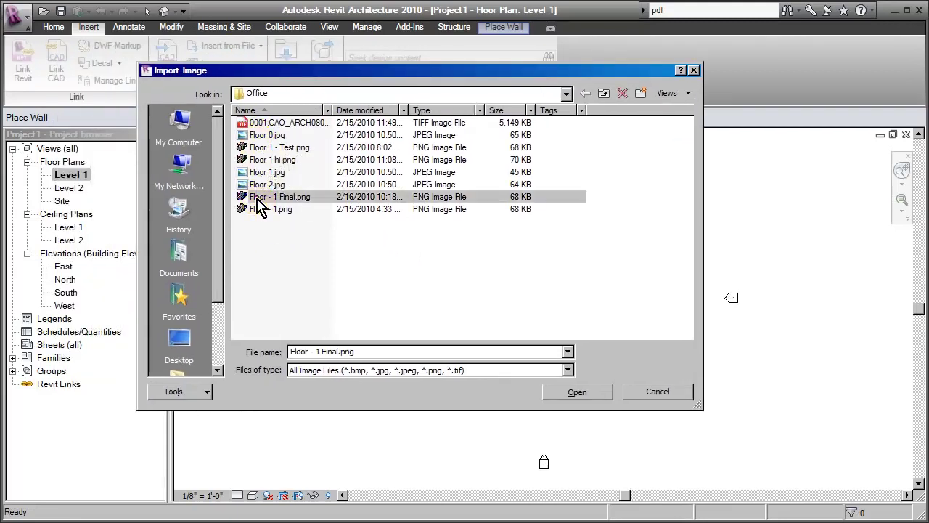
click(574, 395)
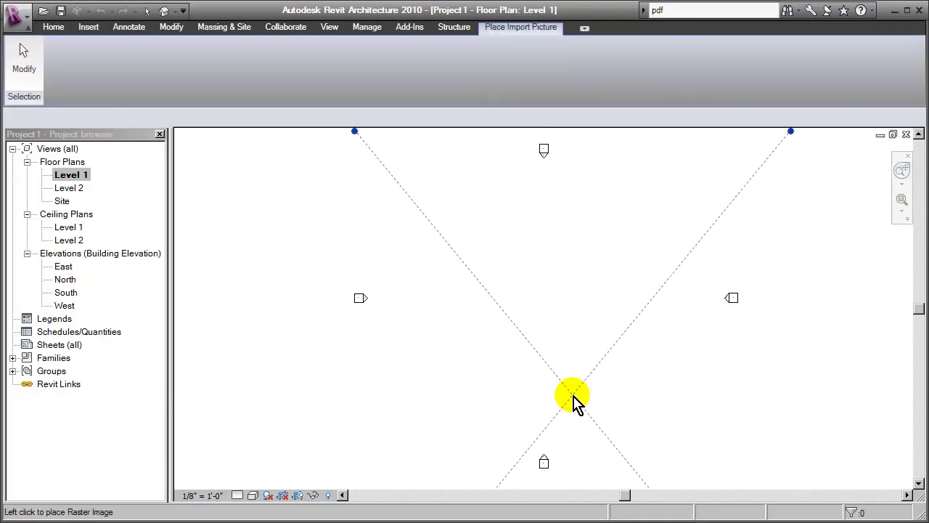
click(552, 299)
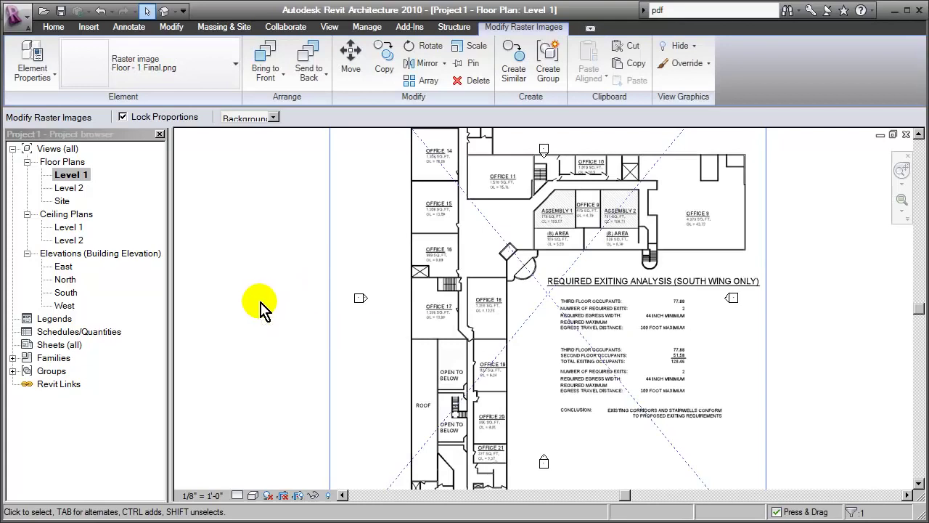
Deselect the image and pan down to the south end near Offices 22 and 23
click(260, 307)
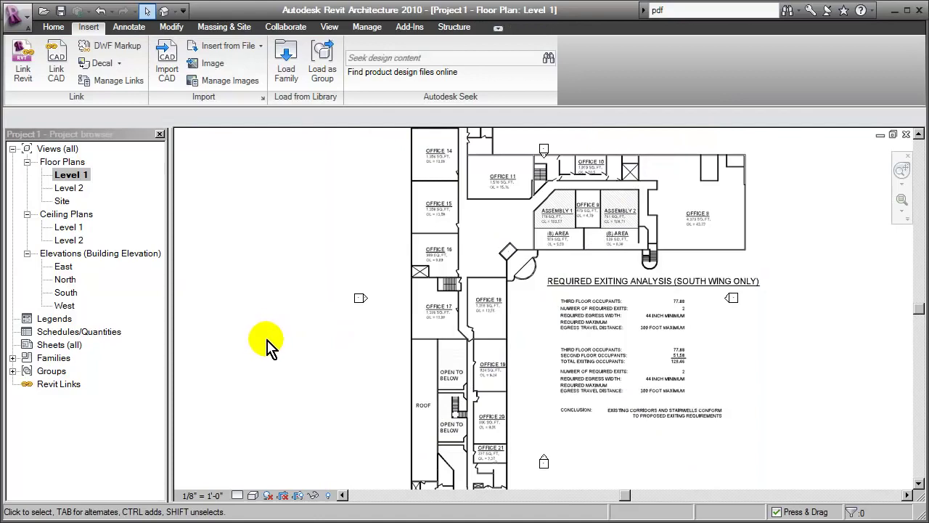
middle_drag(303, 384, 298, 251)
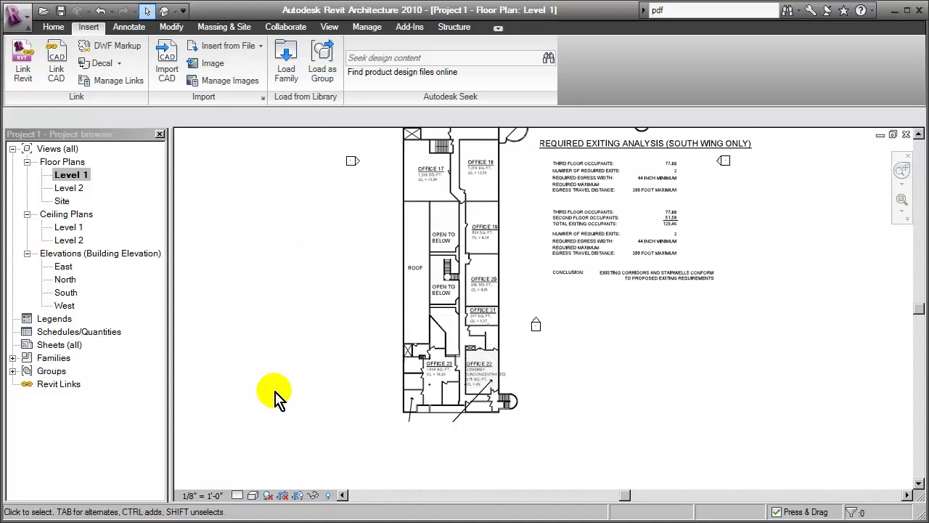
middle_drag(234, 298, 218, 288)
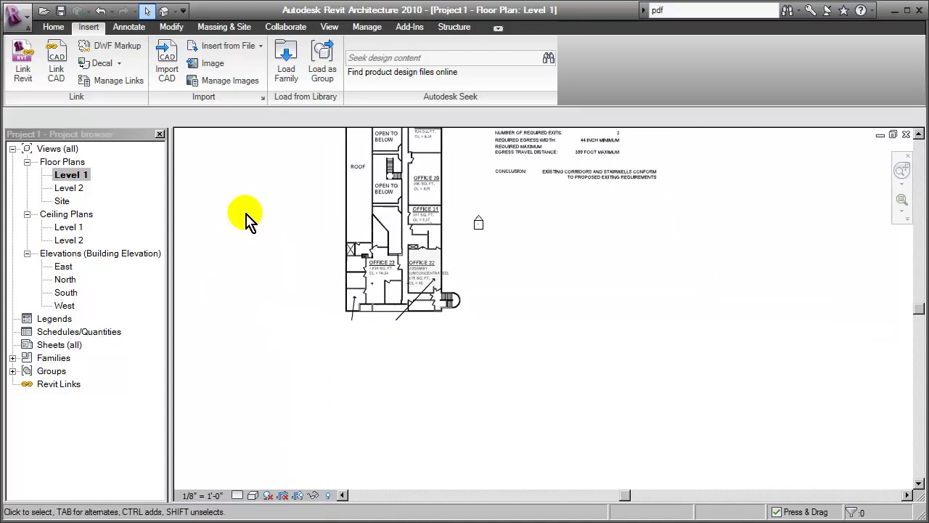
Draw a horizontal 60' detail line along the south wall of the plan image
click(125, 28)
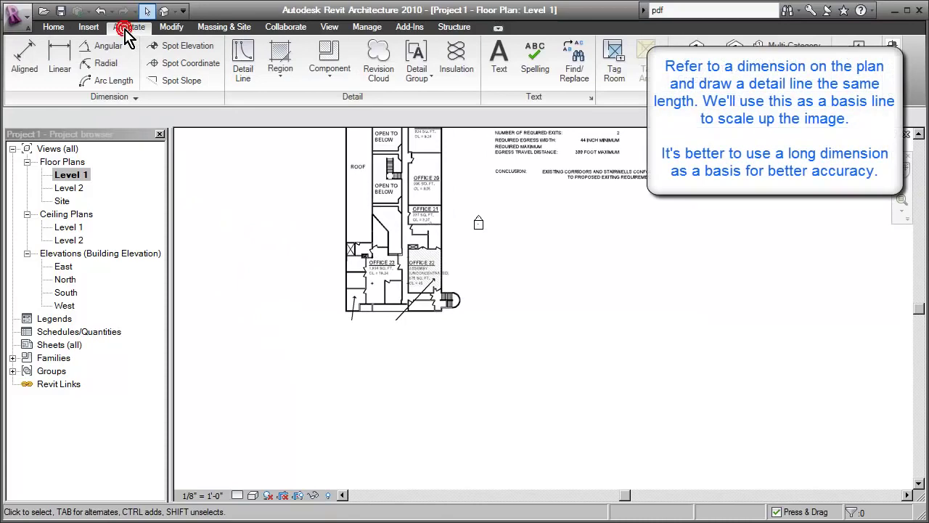
click(243, 58)
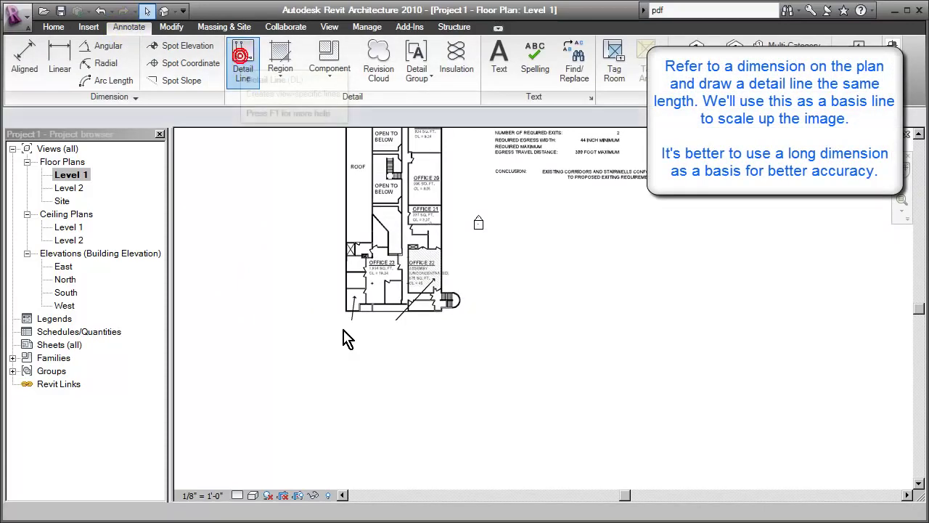
scroll(352, 326, up, 6)
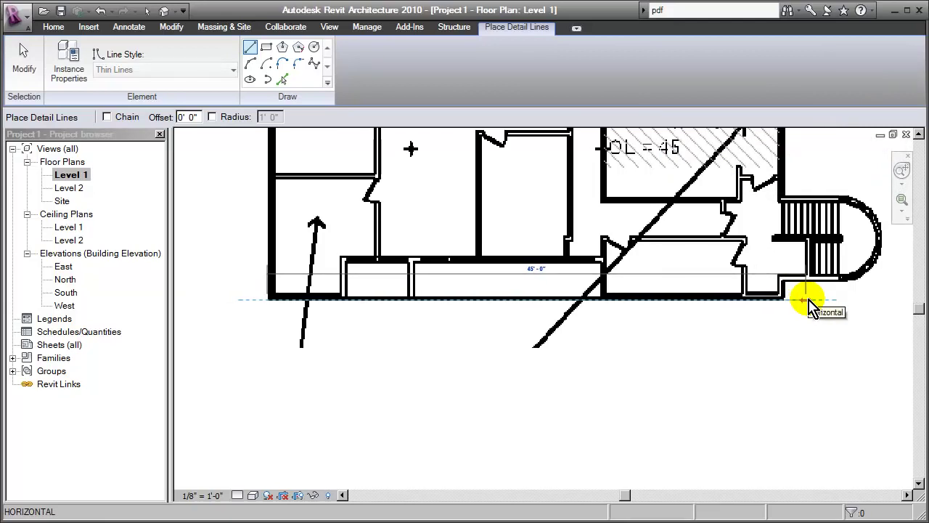
text(60)
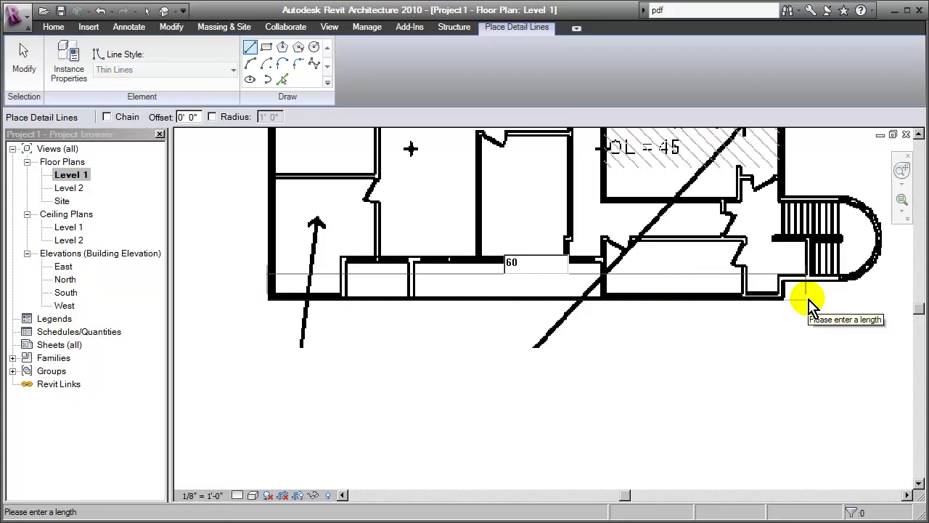
key(Return)
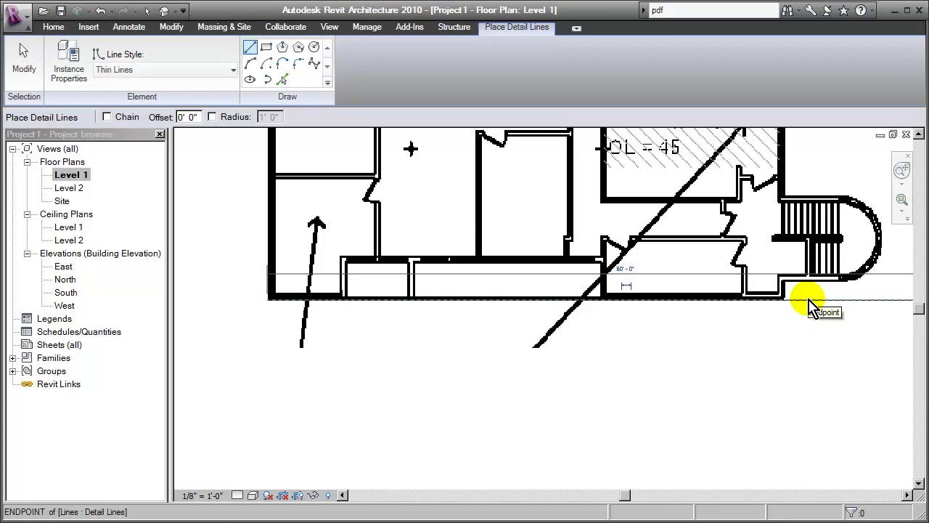
key(Escape)
key(Escape)
scroll(767, 300, down, 5)
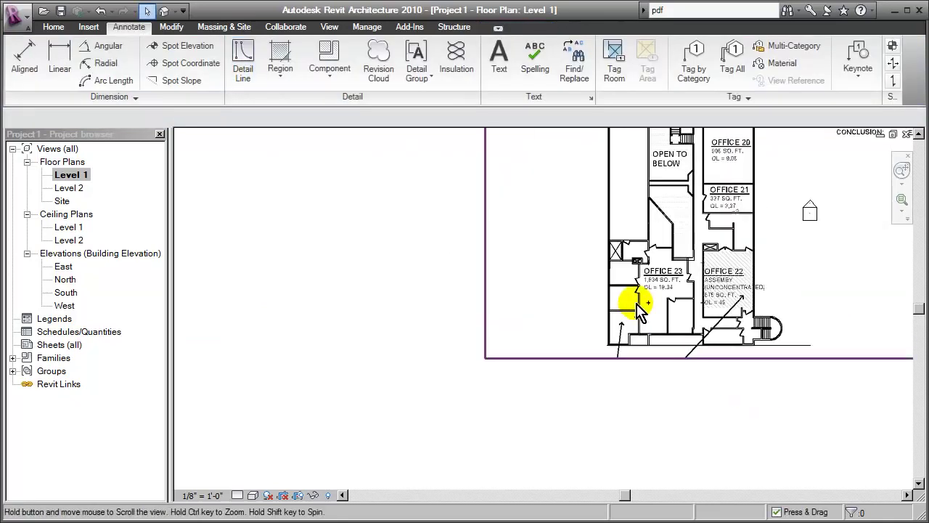
Graphically scale the image from the south-wall corner to the 60' detail line's endpoint
middle_drag(637, 311, 520, 299)
click(426, 200)
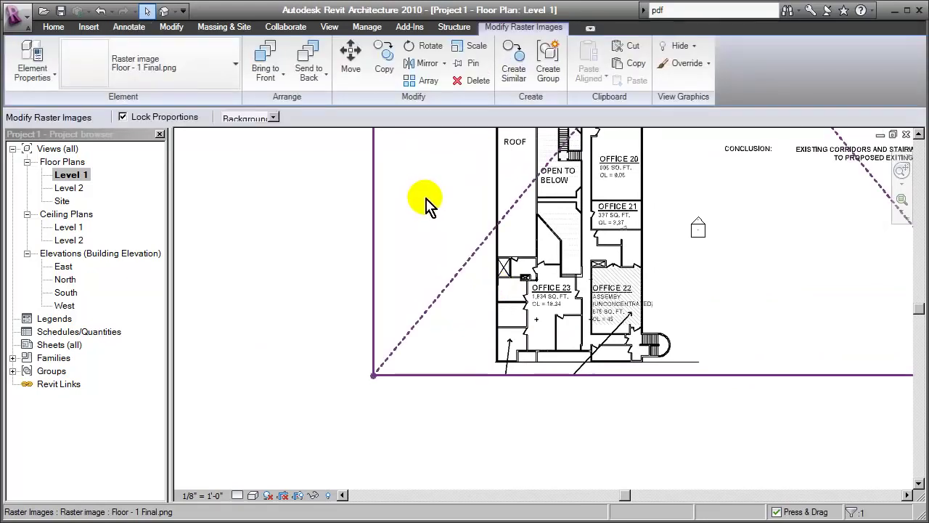
click(476, 49)
scroll(506, 370, up, 6)
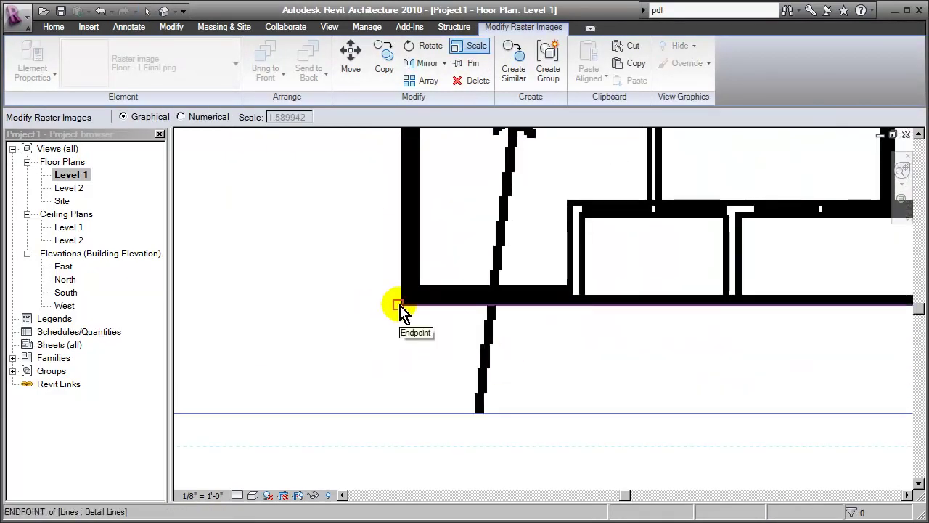
click(400, 305)
scroll(740, 352, down, 3)
middle_drag(741, 352, 348, 297)
scroll(327, 335, up, 4)
scroll(621, 264, up, 3)
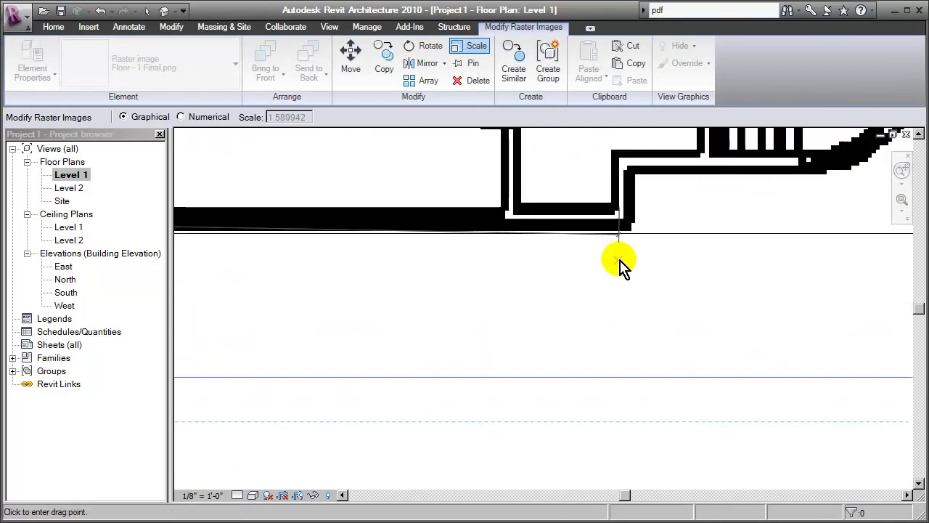
scroll(601, 260, up, 1)
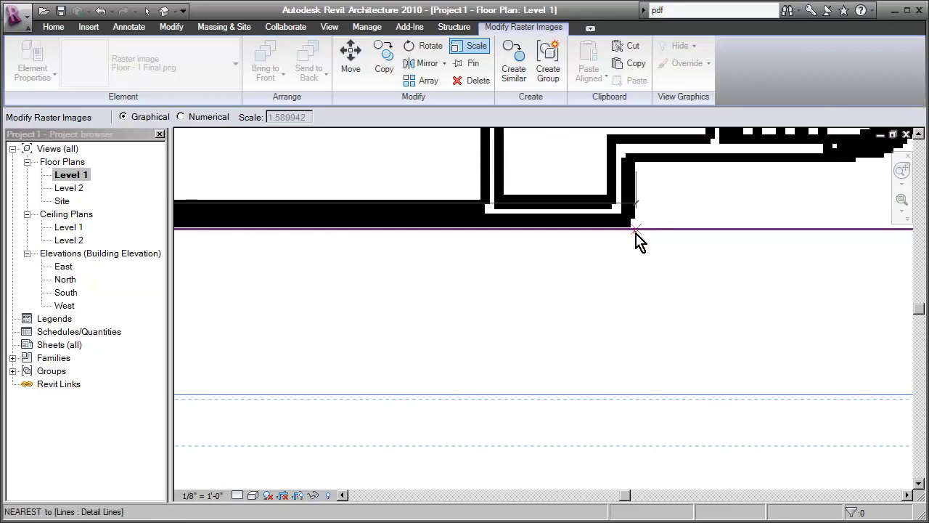
scroll(638, 247, down, 4)
middle_drag(736, 297, 573, 319)
scroll(581, 316, up, 5)
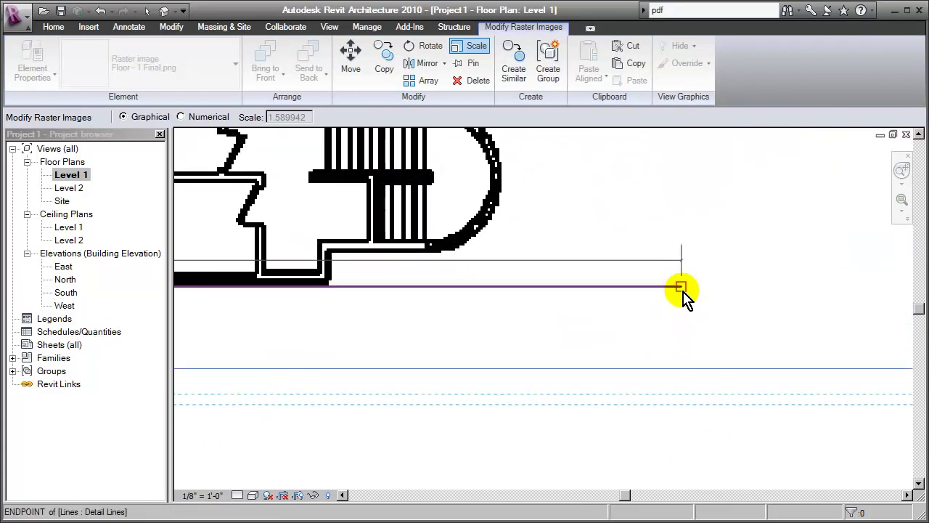
click(682, 287)
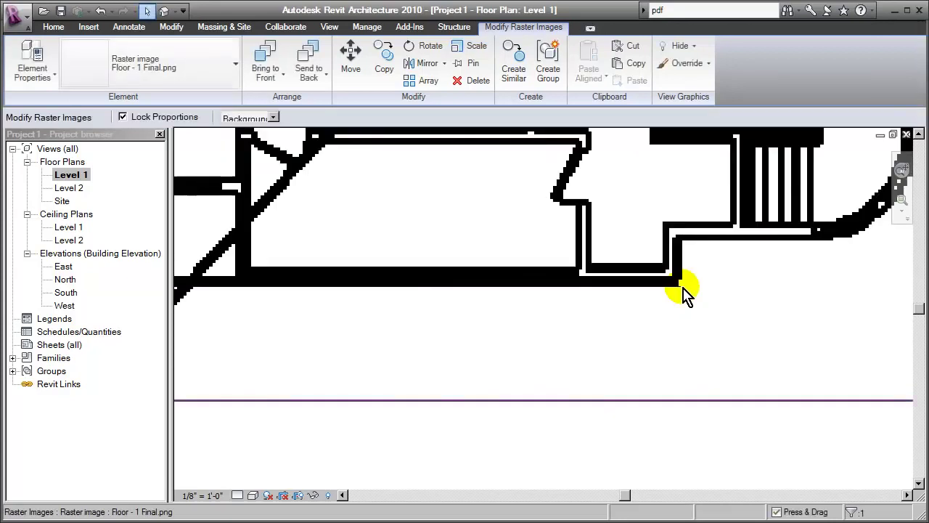
Deselect the scaled image and center the whole floor plan in view
scroll(703, 367, down, 3)
scroll(699, 369, down, 5)
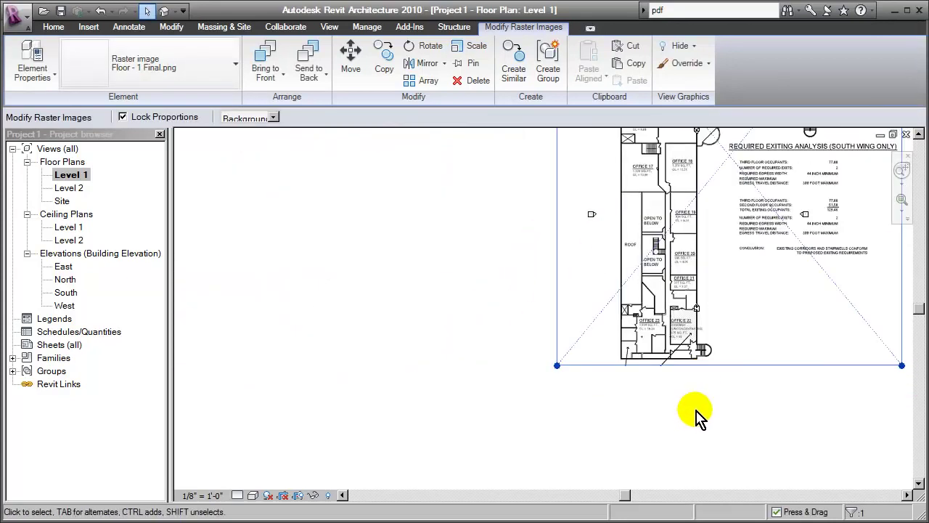
middle_drag(756, 303, 686, 384)
click(378, 318)
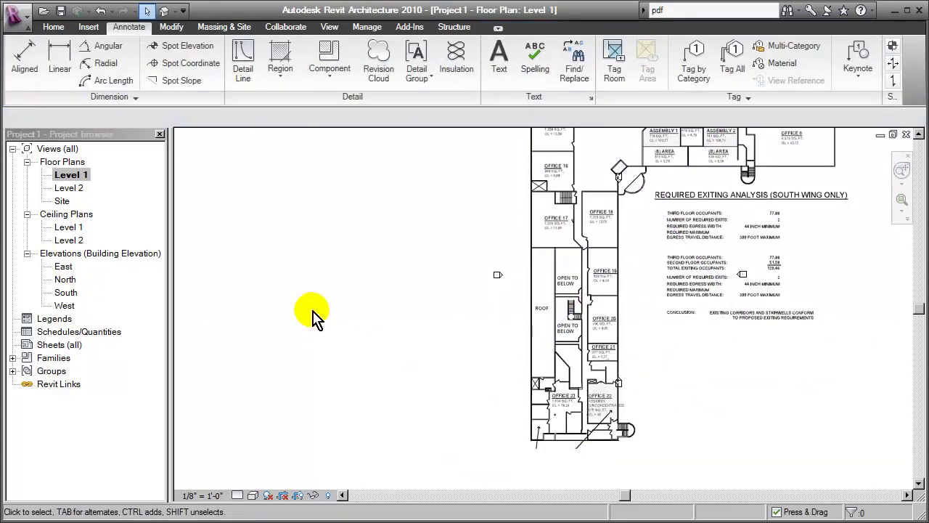
scroll(353, 286, down, 3)
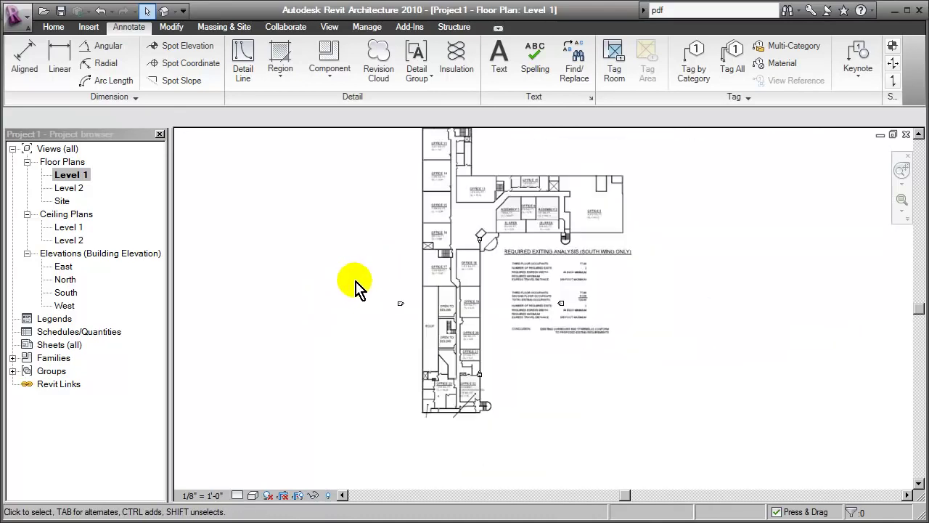
middle_drag(346, 242, 386, 279)
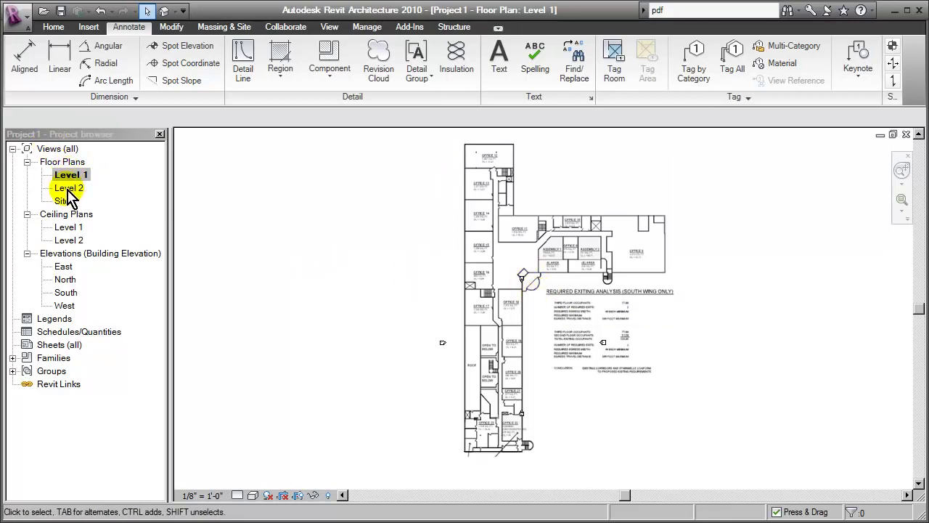
Cut the floor-plan image from Level 1 and open the Level 2 floor plan
click(467, 314)
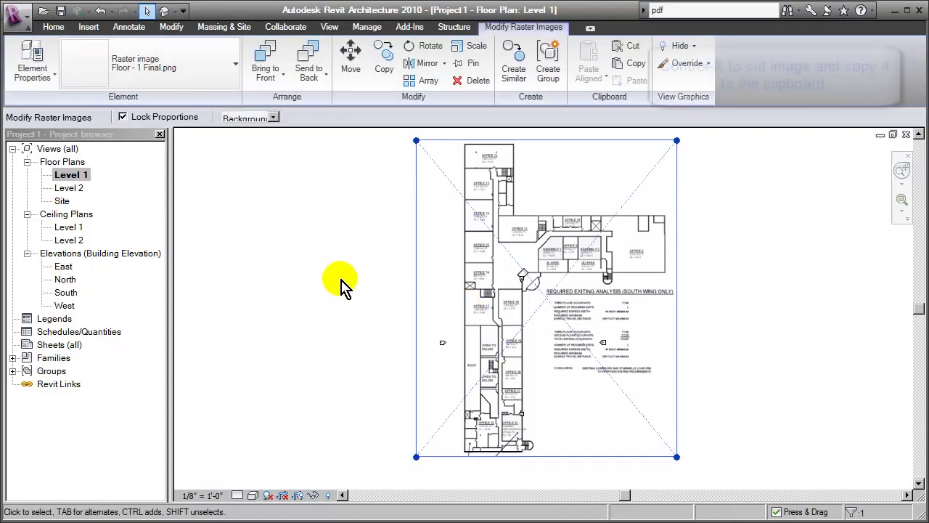
key(ctrl+x)
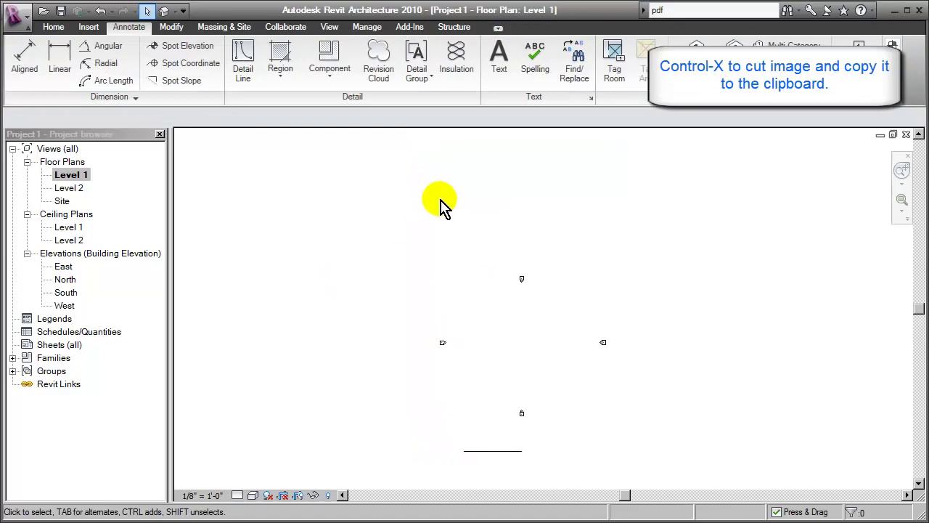
double_click(69, 188)
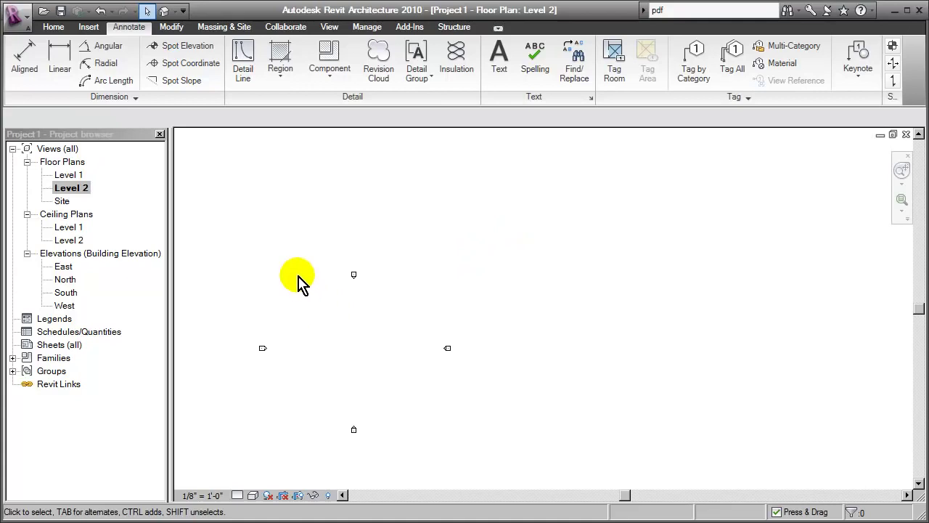
Paste the image aligned to the current view in Level 2 and center it
click(172, 27)
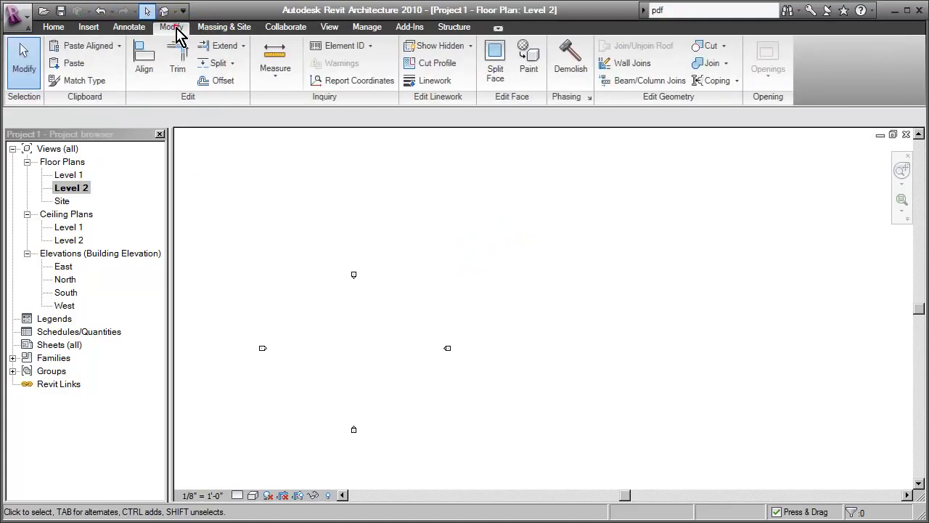
click(118, 48)
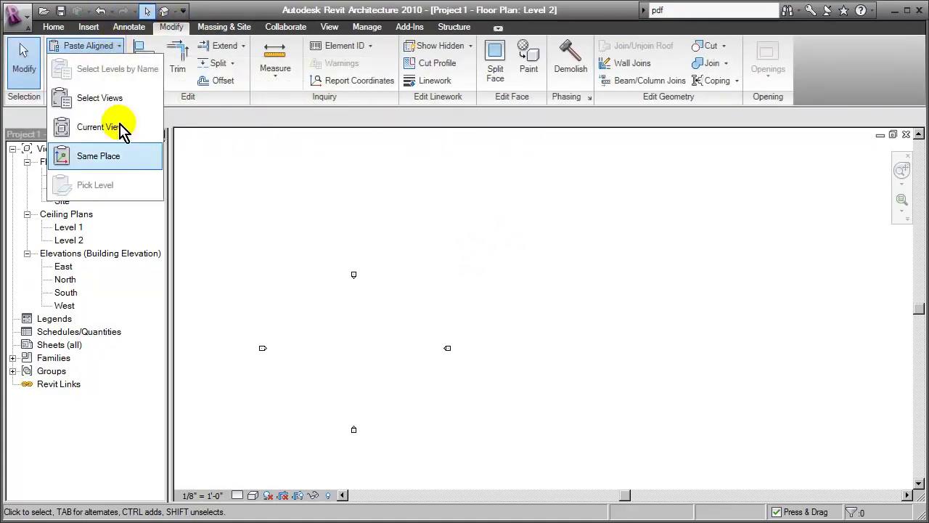
click(93, 132)
click(674, 251)
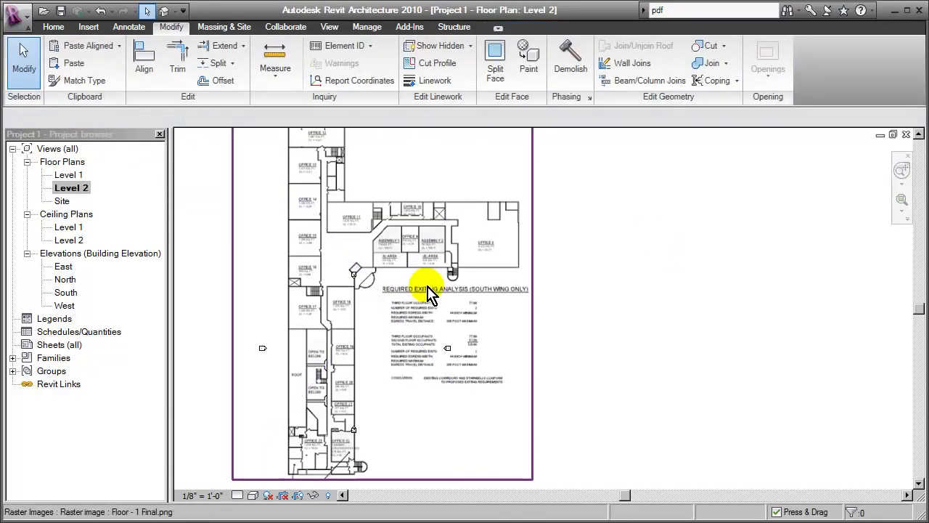
middle_drag(328, 286, 475, 269)
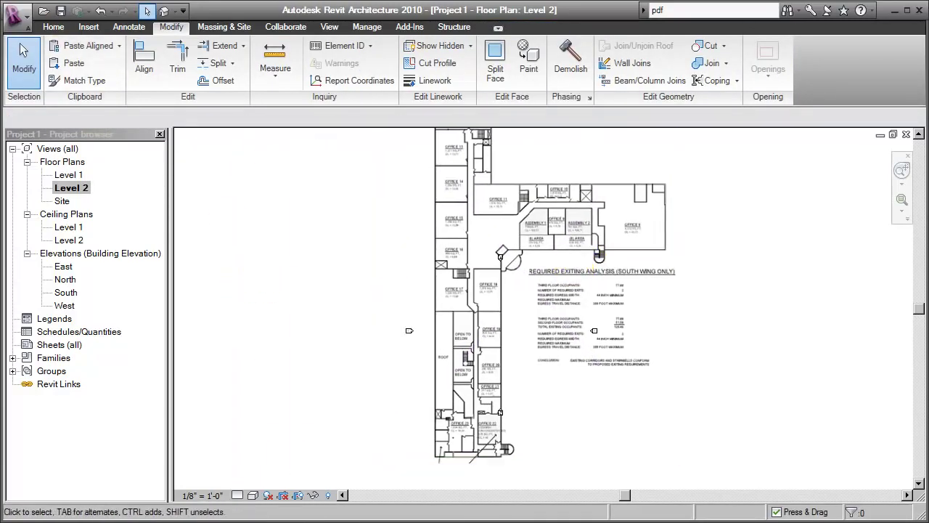
Start the Wall command (WA) with Basic Wall Generic - 8" and zoom into the lower offices
click(51, 28)
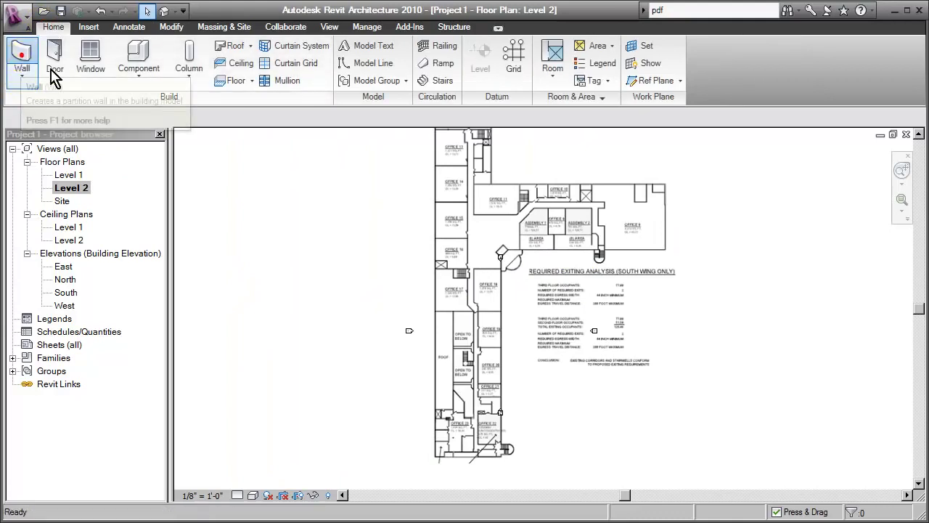
key(w)
key(a)
scroll(404, 377, up, 8)
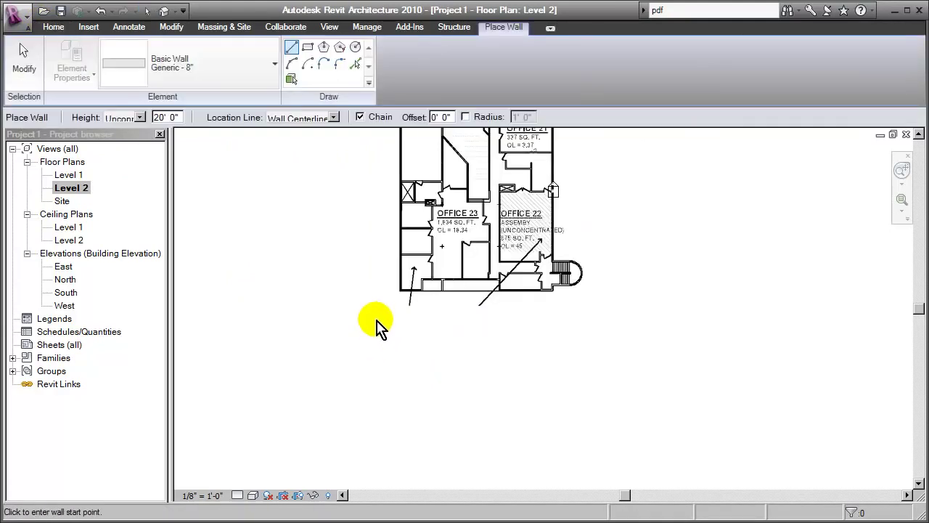
scroll(319, 305, up, 3)
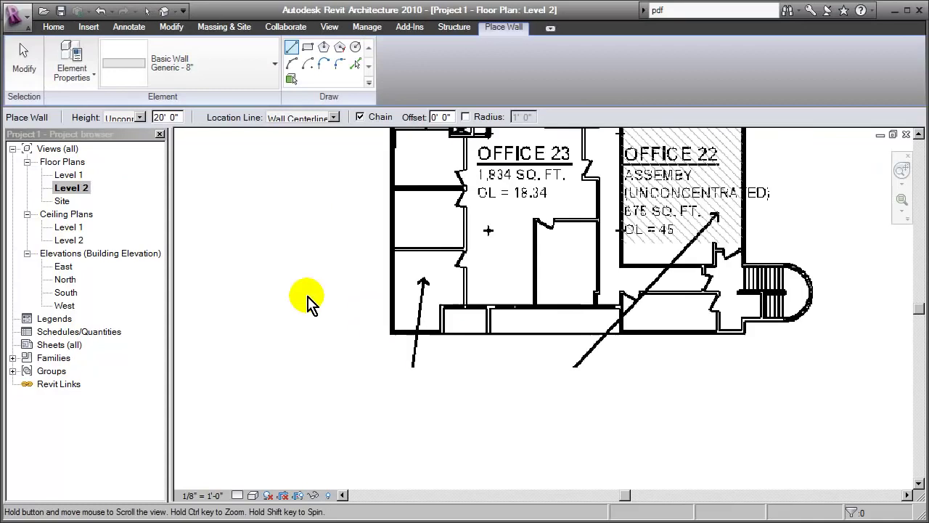